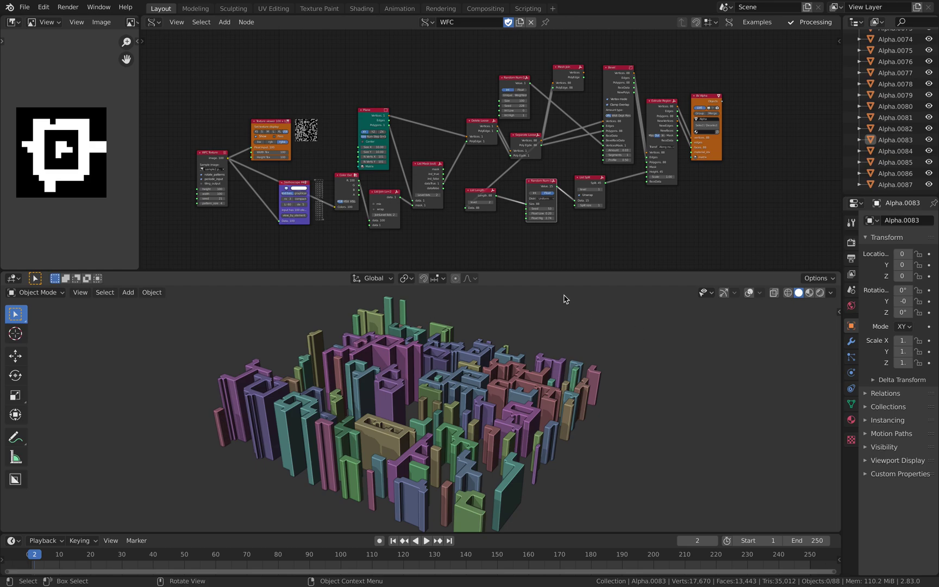
- Examine the WFC node tree, focusing on the WFC Texture node, its sample image and the nodes it feeds
scroll(525, 239, "up", 2)
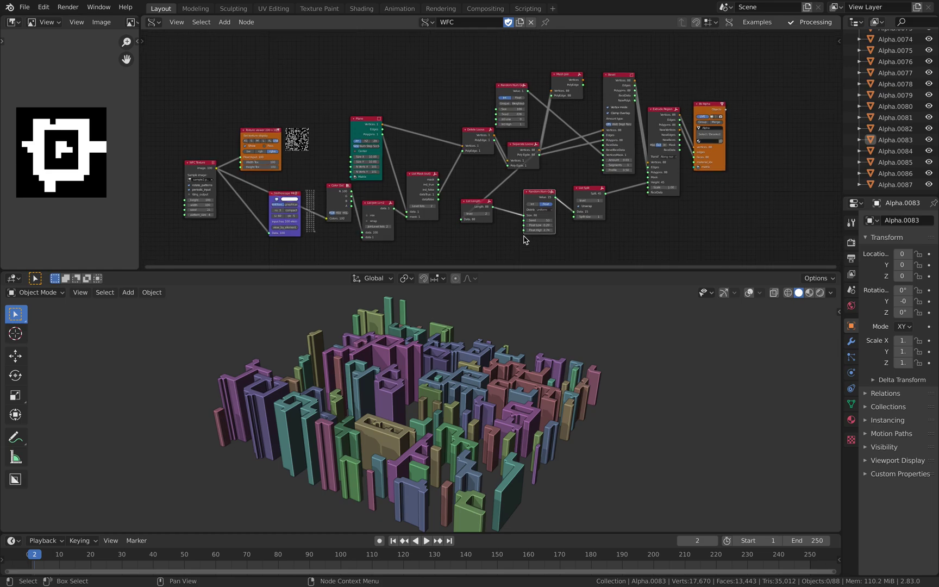
scroll(524, 240, "up", 1)
scroll(525, 239, "down", 1)
scroll(524, 239, "up", 1)
scroll(525, 239, "left", 8)
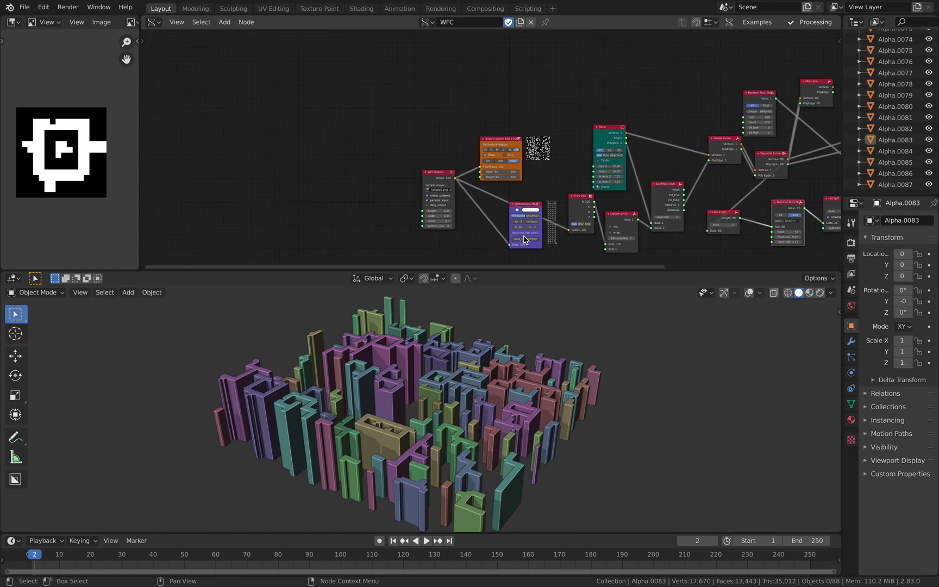
middle_click_drag(524, 239, 395, 177)
scroll(524, 240, "up", 2)
middle_click_drag(522, 232, 600, 174)
middle_click_drag(388, 233, 385, 225, "ctrl")
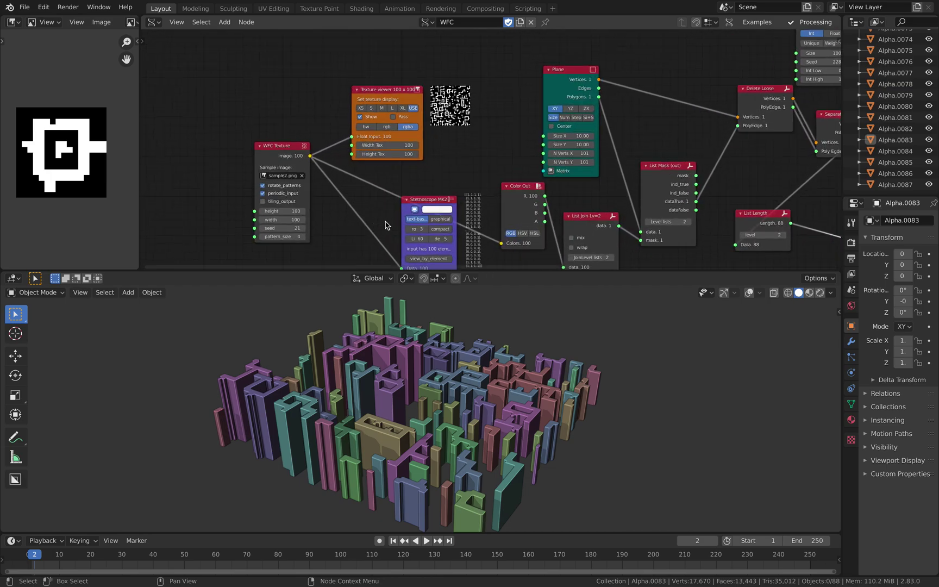
middle_click_drag(253, 164, 363, 108)
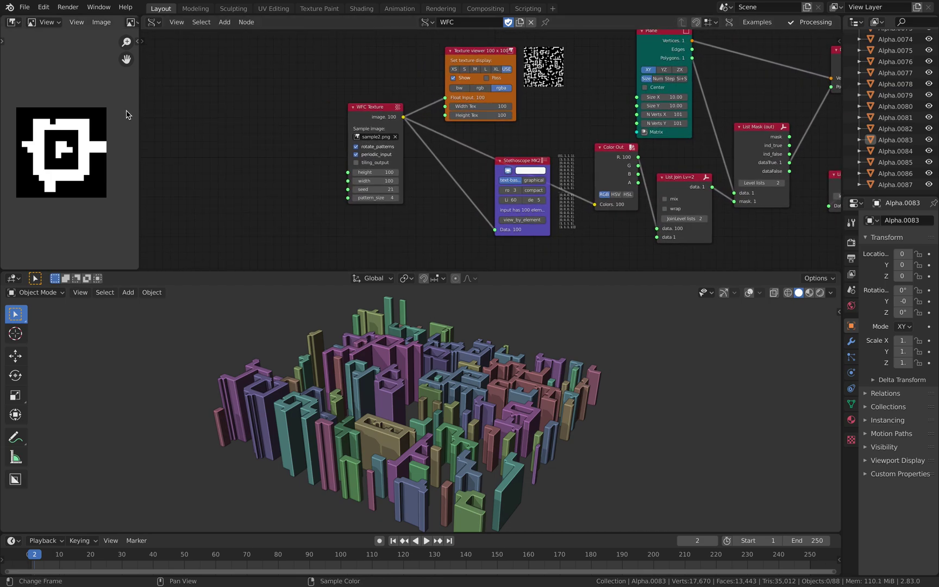
scroll(229, 149, "right", 4, "ctrl")
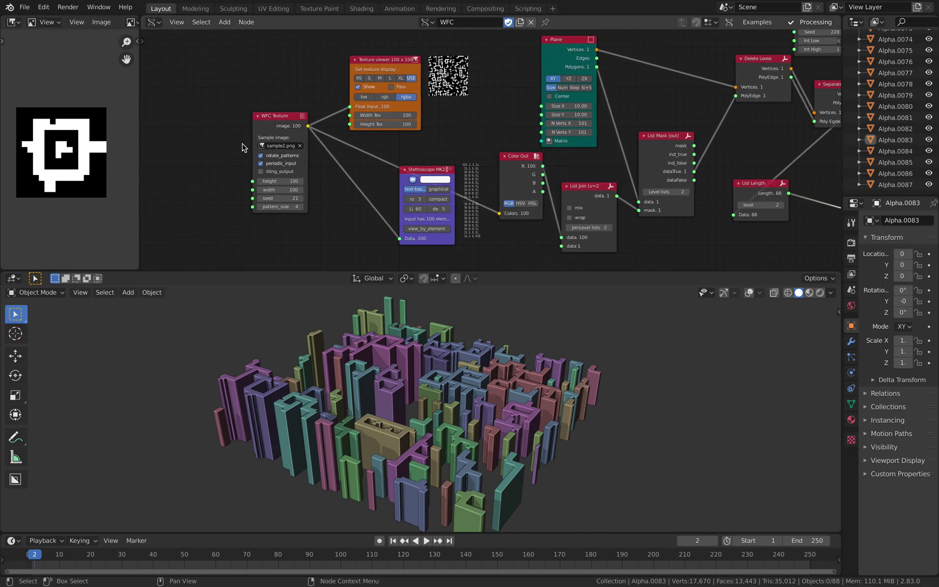
- Shift the WFC Texture and Texture viewer nodes to the left, away from the Plane node
left_click_drag(277, 128, 239, 134)
left_click_drag(372, 64, 321, 66)
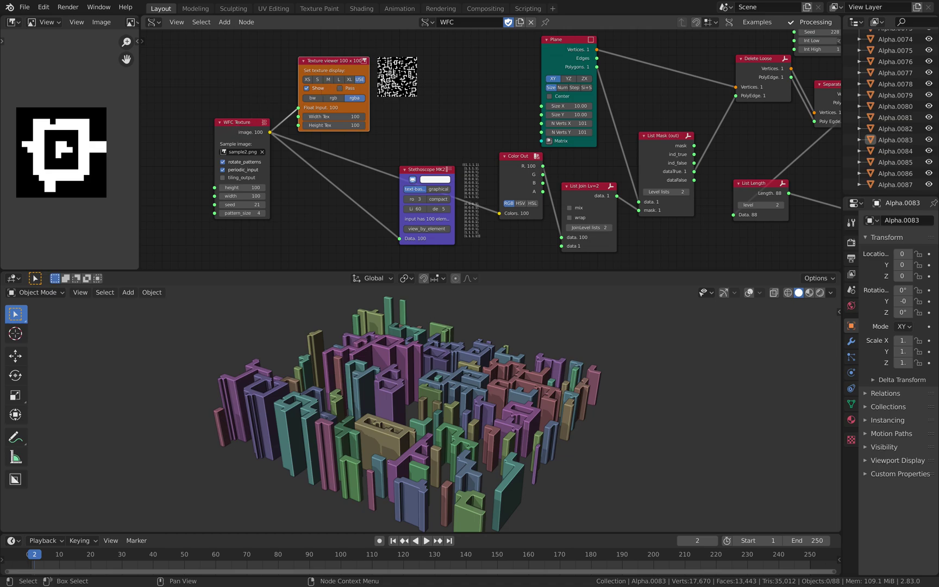
scroll(375, 95, "up", 2)
scroll(378, 95, "up", 2, "shift")
scroll(379, 96, "up", 1)
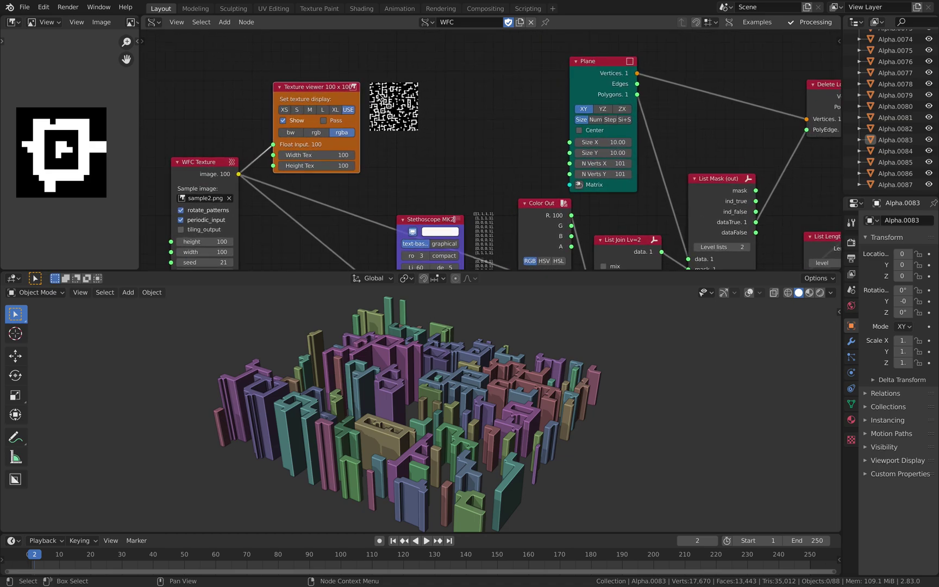
middle_click_drag(388, 107, 386, 85, "ctrl")
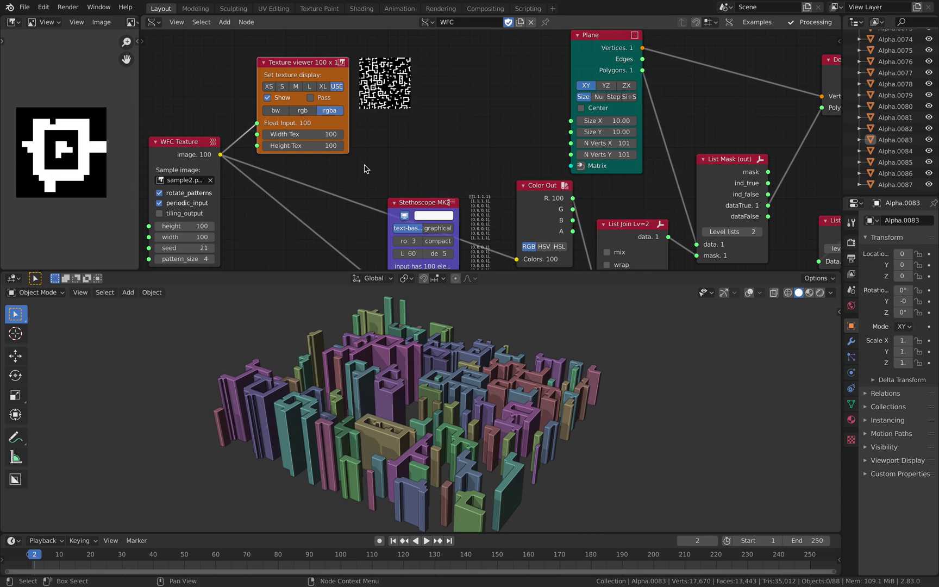
- Move the Stethoscope MK2 node down and to the left, and shift Color Out left, away from List Join
scroll(364, 169, "down", 3, "shift")
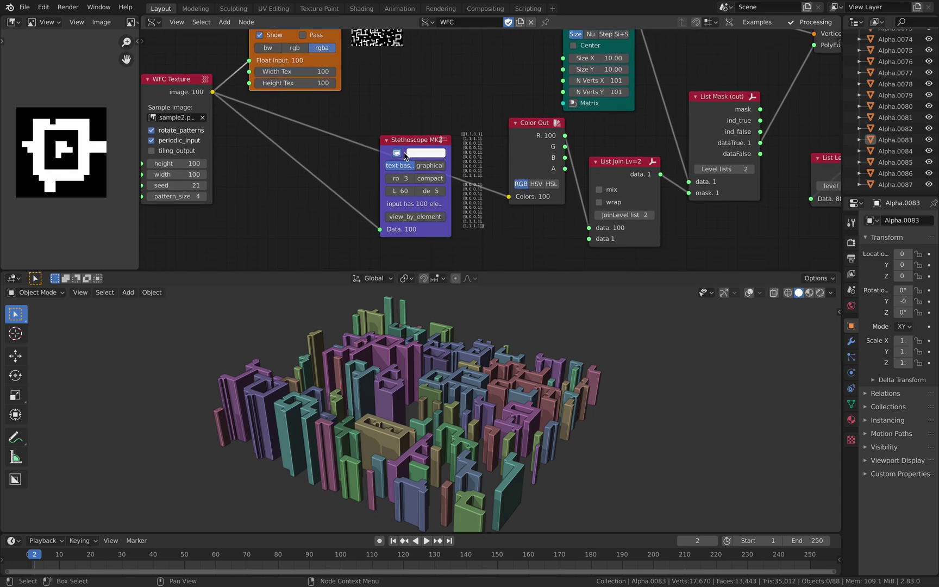
scroll(405, 156, "right", 3)
left_click_drag(356, 154, 273, 188)
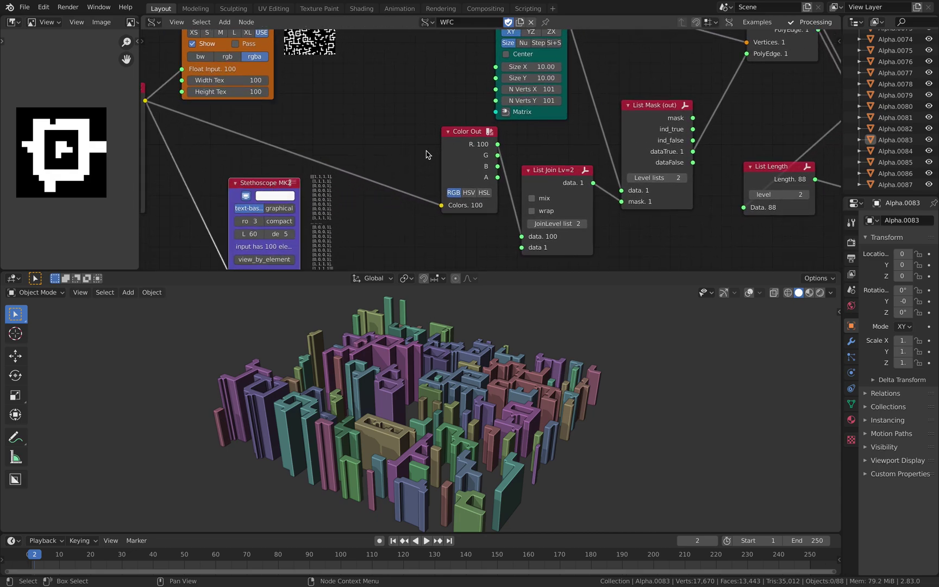
left_click_drag(457, 152, 402, 152)
scroll(401, 153, "left", 2)
scroll(401, 153, "down", 2)
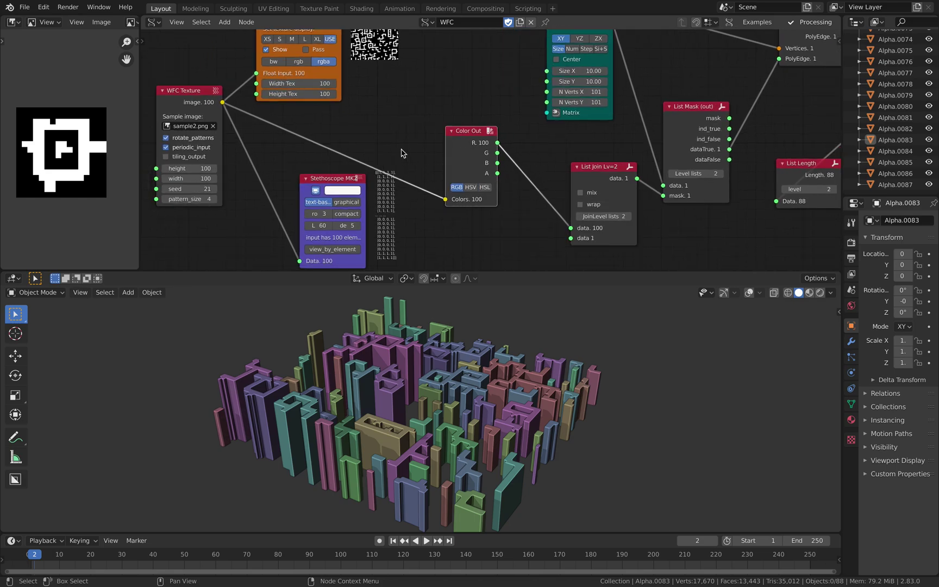
- Nudge the Stethoscope MK2 node up and to the left, and bring Color Out closer to its text output
left_click_drag(336, 179, 318, 172)
scroll(318, 169, "left", 2)
scroll(321, 166, "up", 1)
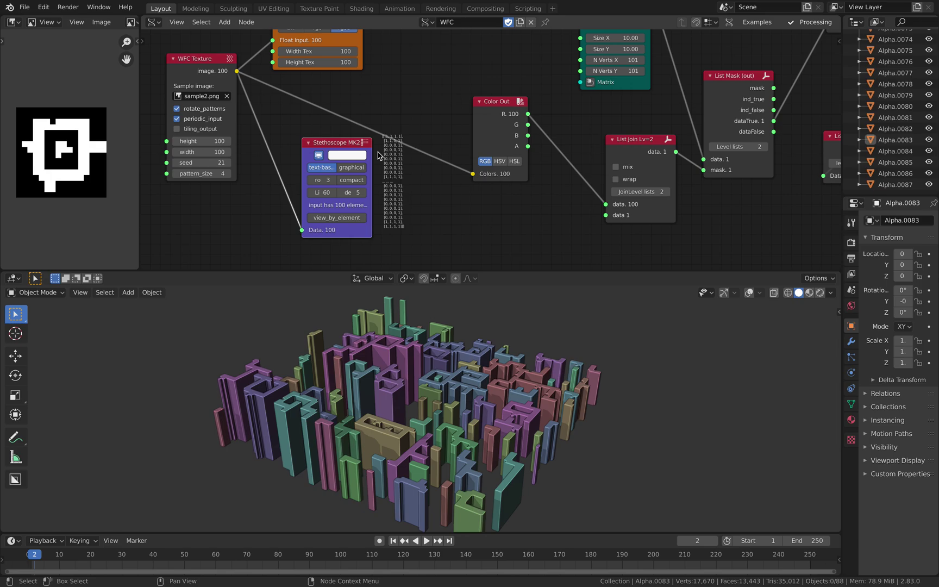
scroll(384, 159, "up", 2)
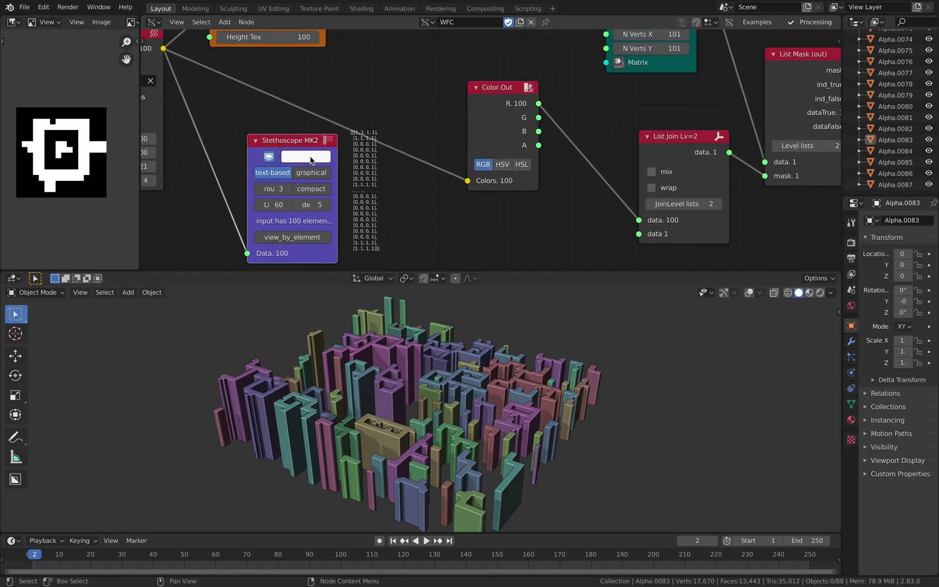
left_click_drag(483, 112, 436, 110)
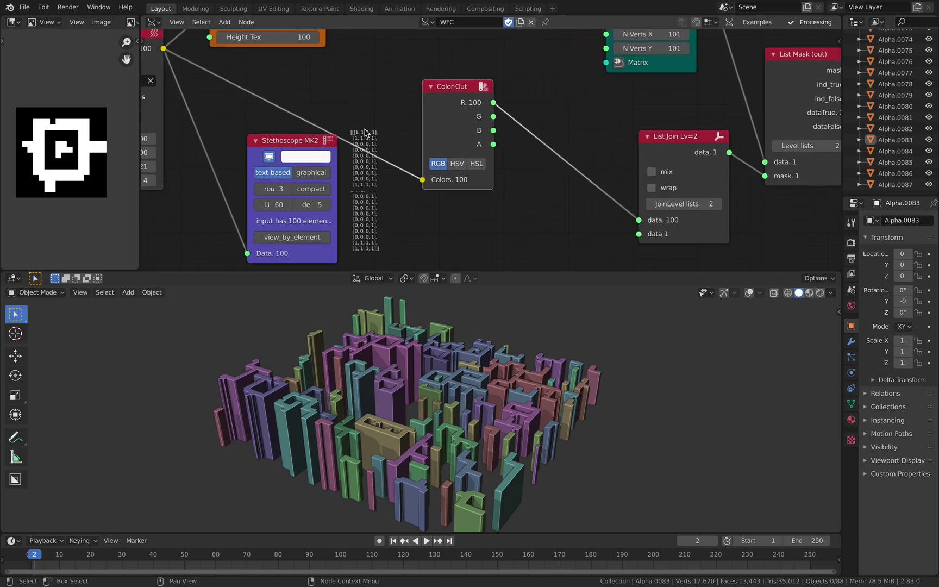
scroll(363, 133, "up", 2)
scroll(346, 127, "down", 2)
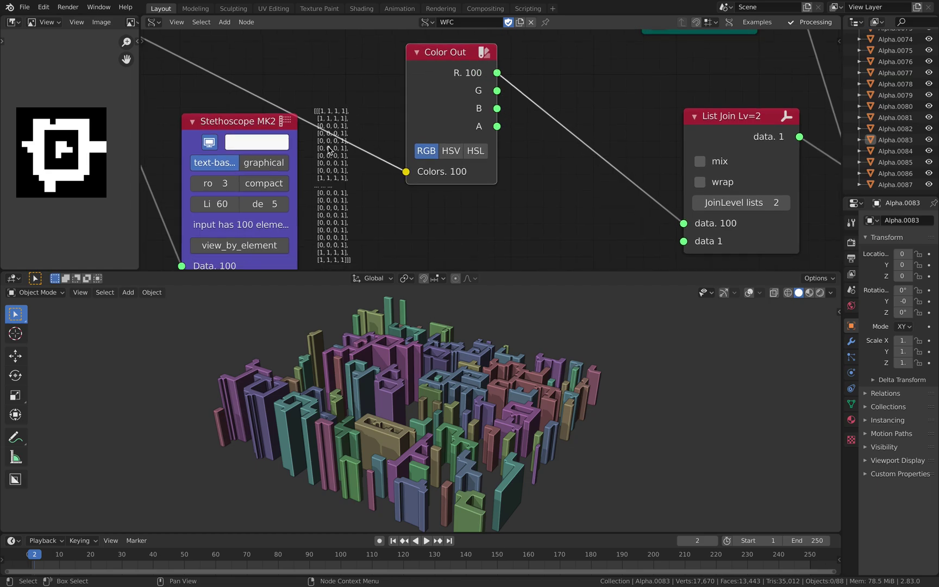
- Shift the List Join node slightly left toward Color Out and raise the List Mask node
middle_click_drag(456, 75, 385, 149)
scroll(412, 131, "down", 1)
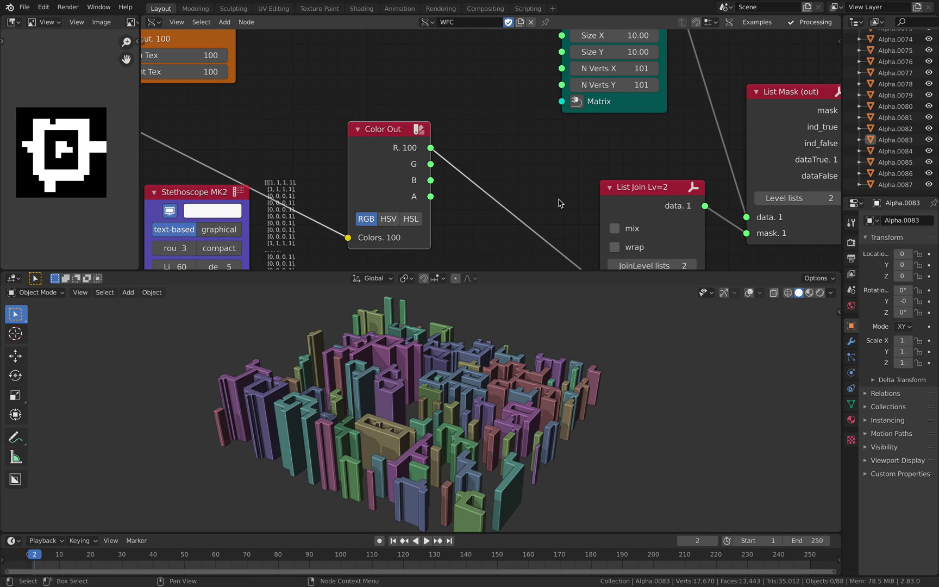
scroll(559, 203, "down", 4)
middle_click_drag(596, 194, 559, 202)
left_click_drag(558, 191, 534, 188)
middle_click_drag(647, 137, 588, 158)
left_click_drag(613, 155, 604, 126)
middle_click_drag(645, 108, 608, 127)
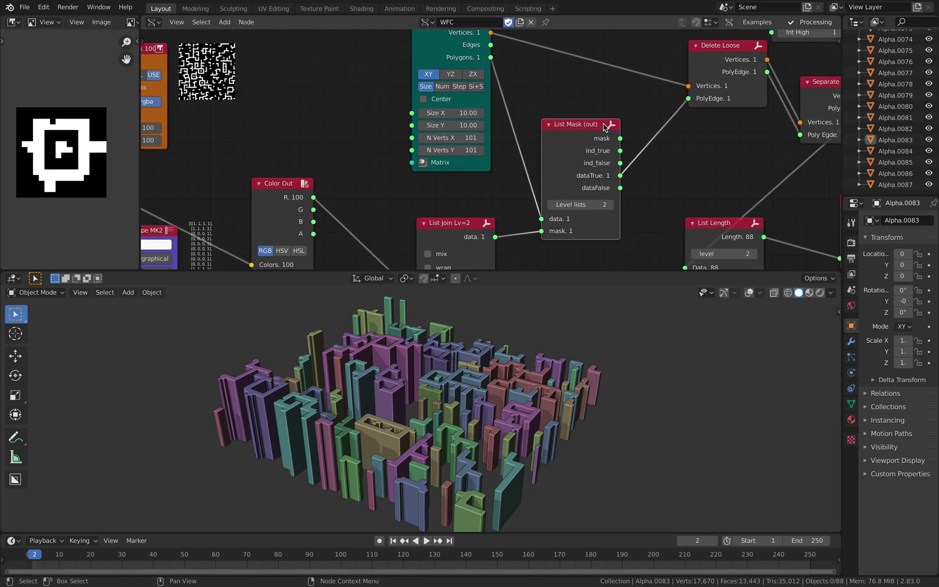
- Shift the Plane node to the left, and place the List Join node just beneath it in collapsed form
scroll(587, 120, "down", 2)
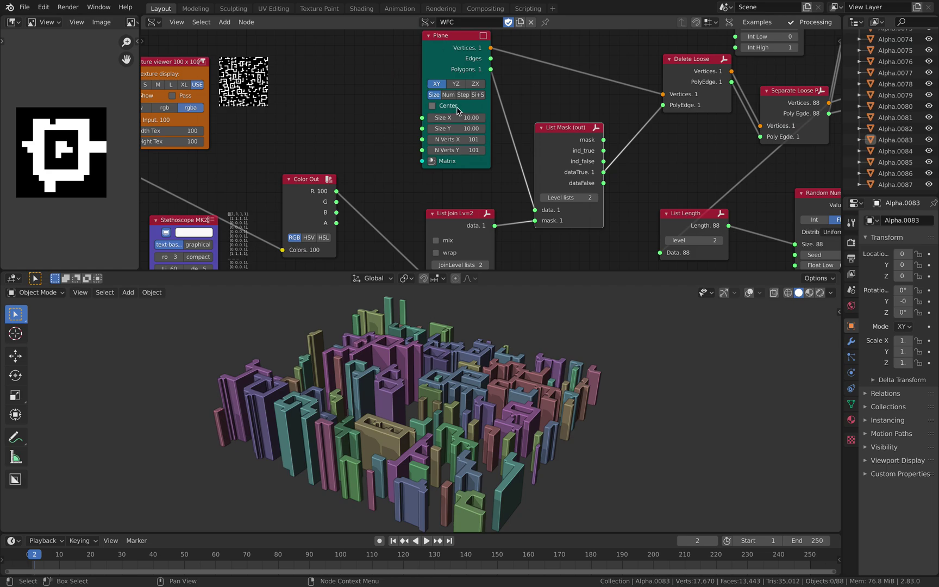
left_click_drag(435, 55, 411, 54)
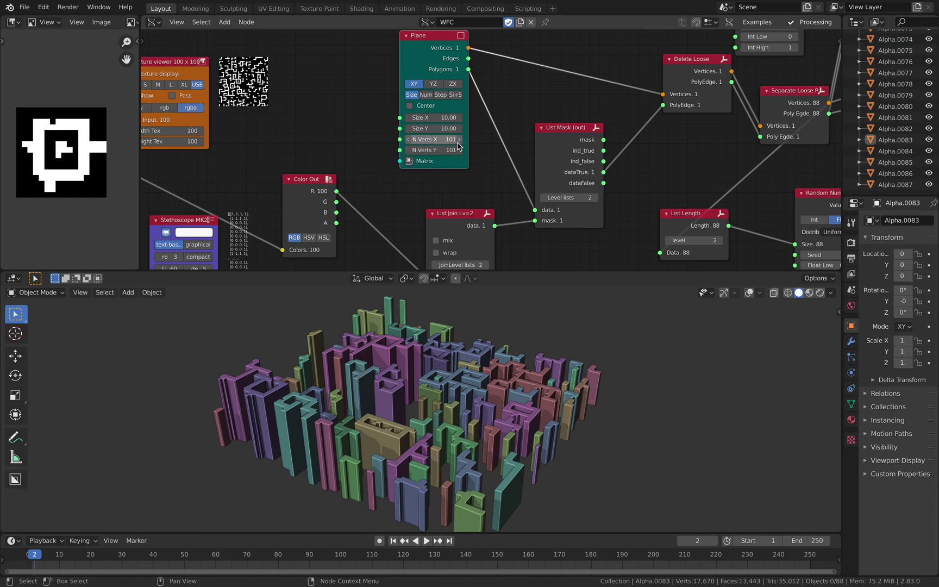
left_click_drag(453, 216, 428, 192)
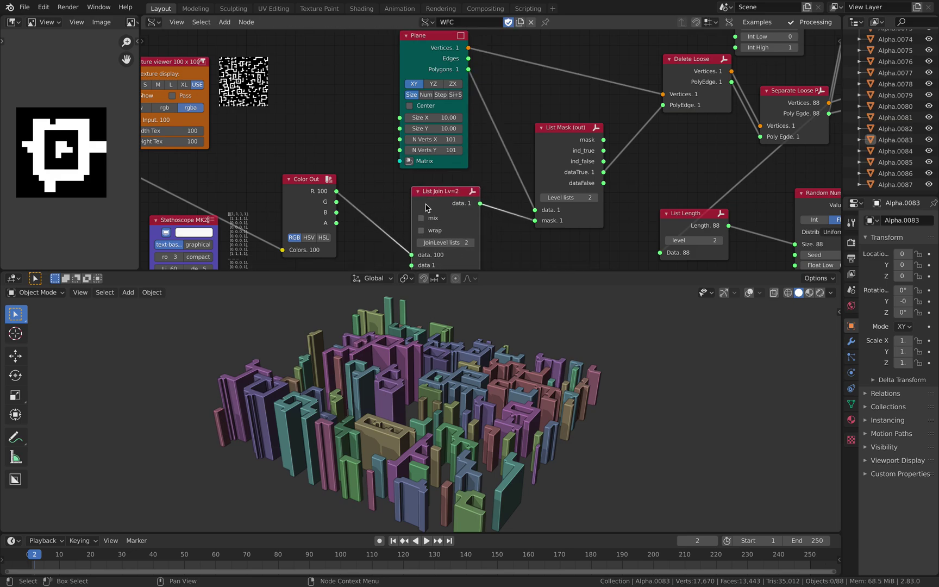
left_click(418, 192)
- Raise the List Mask node beside the Plane node and shift Delete Loose left toward it
left_click_drag(554, 140, 545, 116)
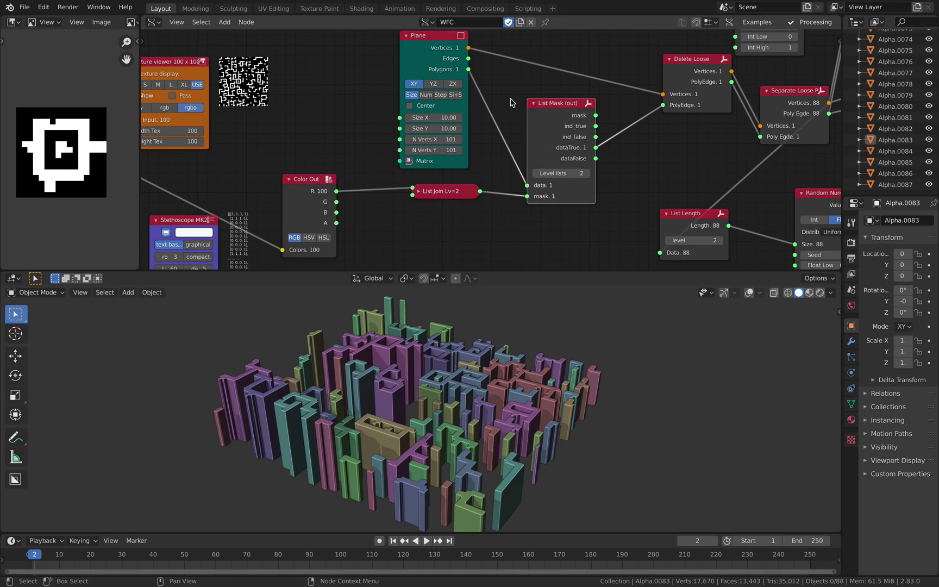
middle_click_drag(460, 73, 320, 71)
mouse_move(428, 352)
middle_mouse_down()
mouse_move(443, 321)
mouse_move(442, 340)
mouse_move(429, 335)
mouse_move(440, 361)
middle_mouse_up()
middle_click_drag(564, 83, 494, 113)
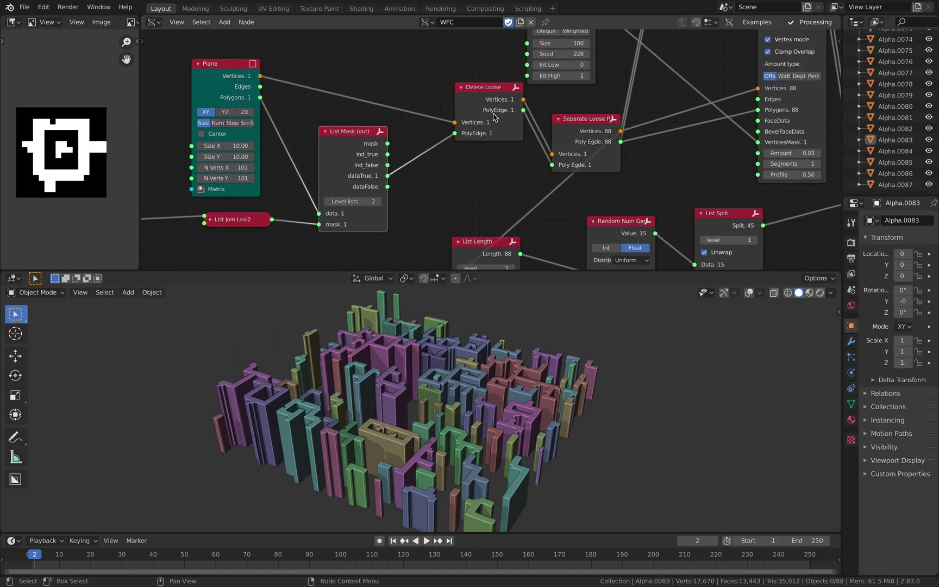
left_click_drag(483, 101, 455, 100)
mouse_move(428, 392)
middle_mouse_down()
mouse_move(428, 375)
mouse_move(430, 383)
middle_mouse_up()
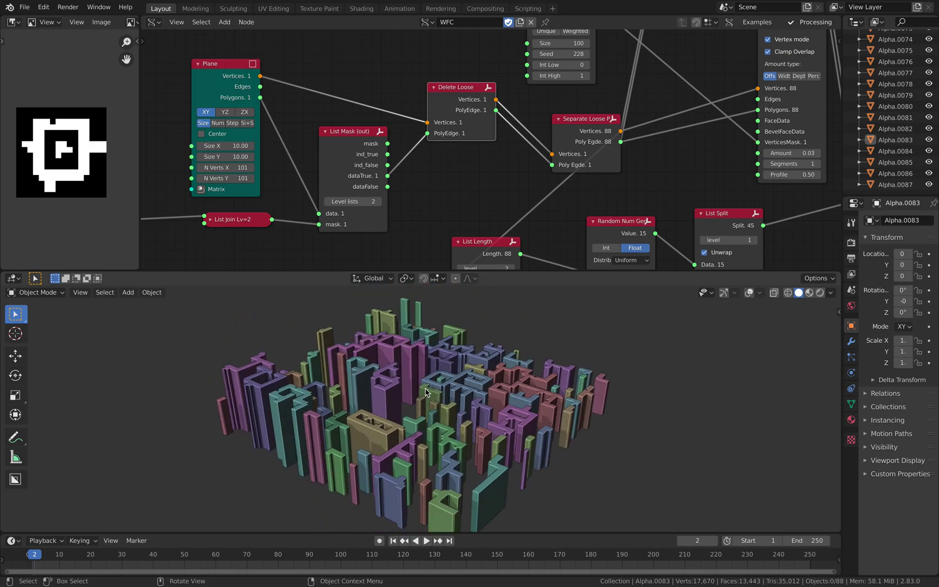
- Move the Separate Loose Parts node slightly left, closer to Delete Loose
middle_click_drag(435, 140, 411, 160)
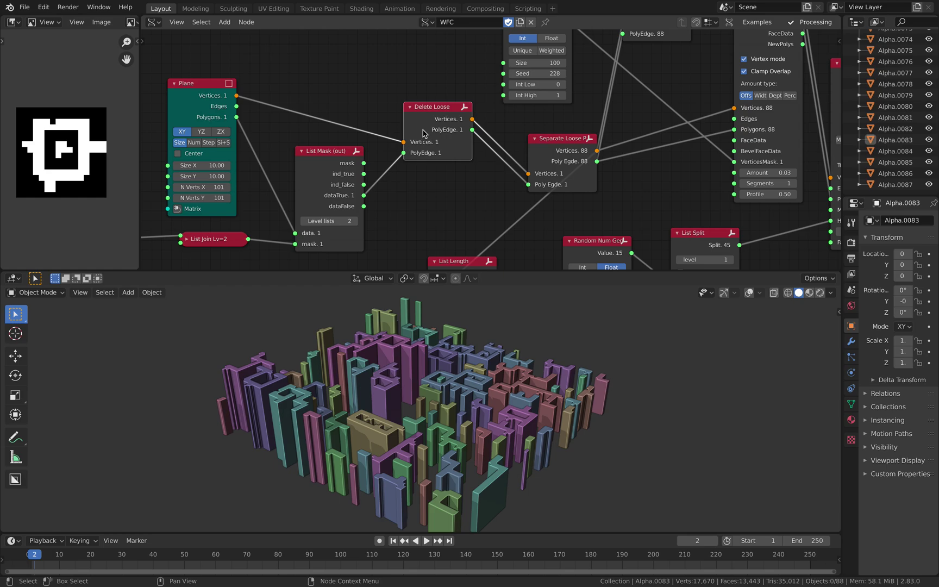
middle_click_drag(405, 133, 343, 145)
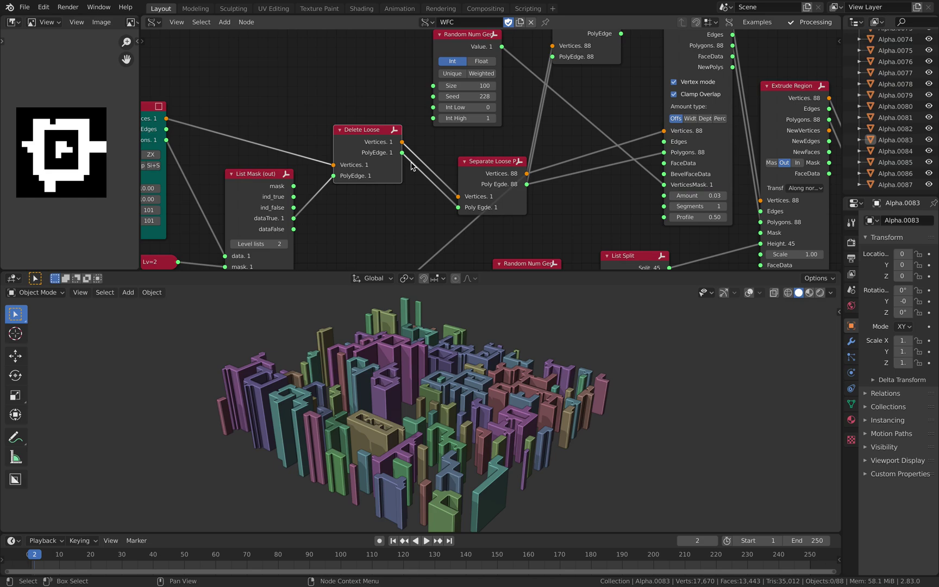
left_click_drag(475, 169, 463, 166)
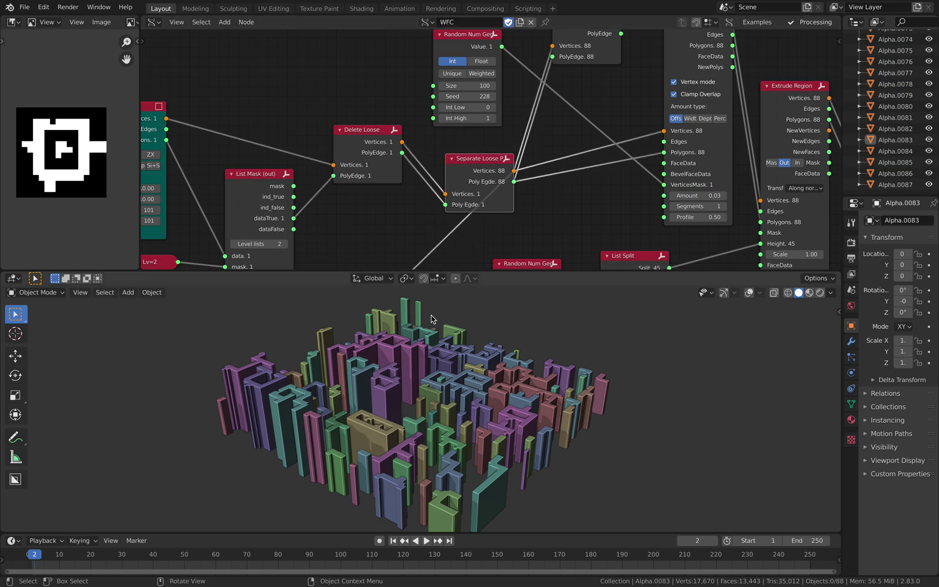
middle_click_drag(434, 348, 434, 348)
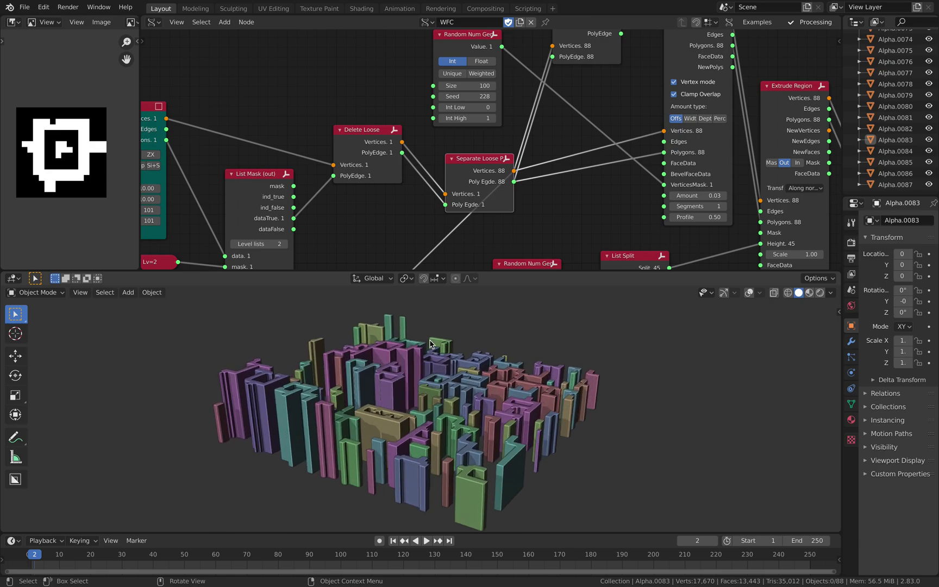
- Enlarge the node editor downward by reducing the height of the 3D viewport
scroll(484, 207, "right", 3)
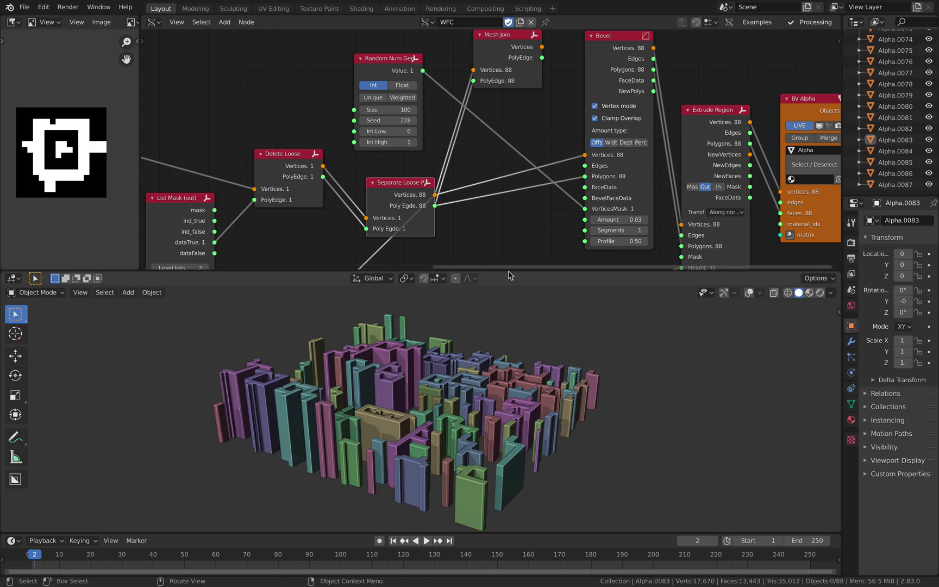
left_click_drag(510, 270, 514, 302)
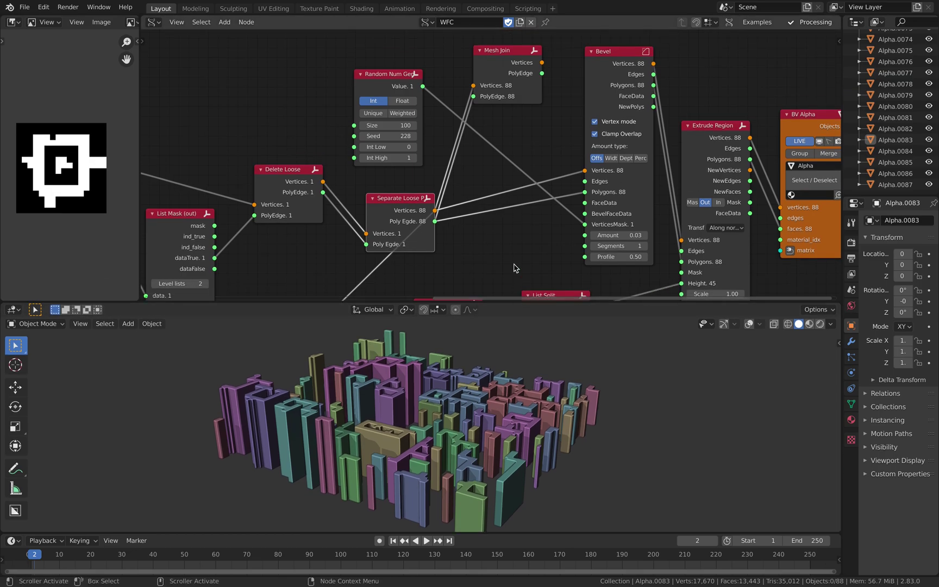
middle_click_drag(572, 246, 488, 252)
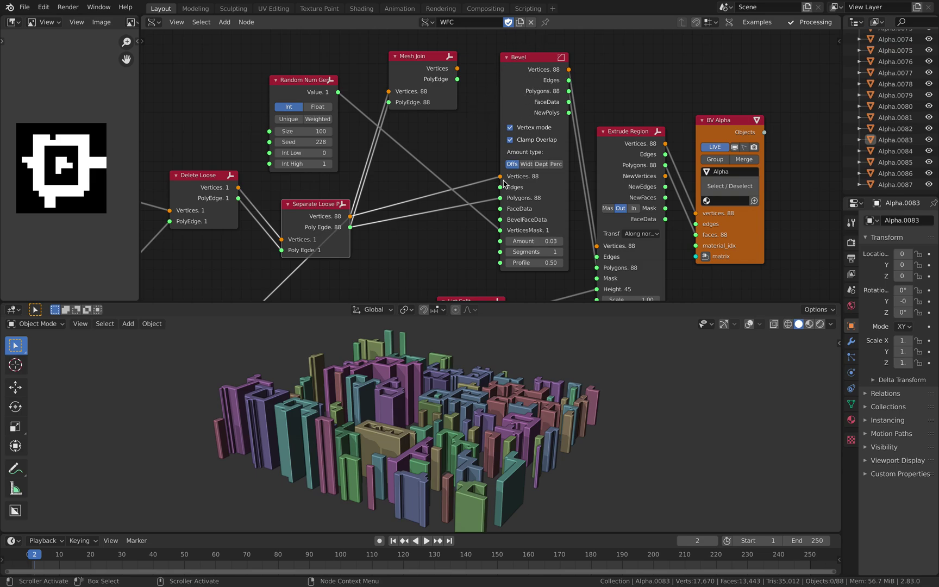
left_click(505, 204)
- Shift the BV Alpha and Extrude Region nodes to the right, away from the Bevel node
middle_click_drag(501, 242, 468, 190)
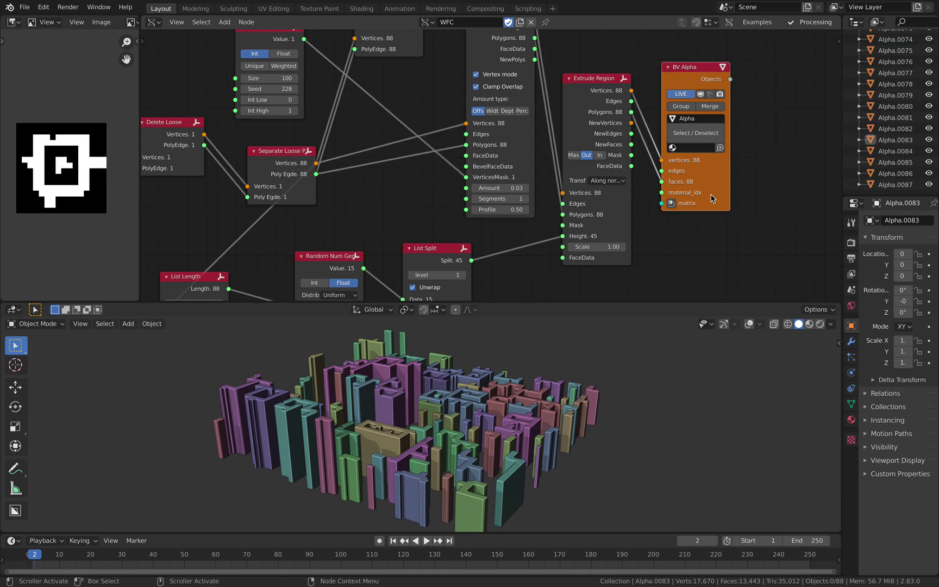
left_click_drag(712, 199, 740, 200)
left_click_drag(588, 97, 608, 95)
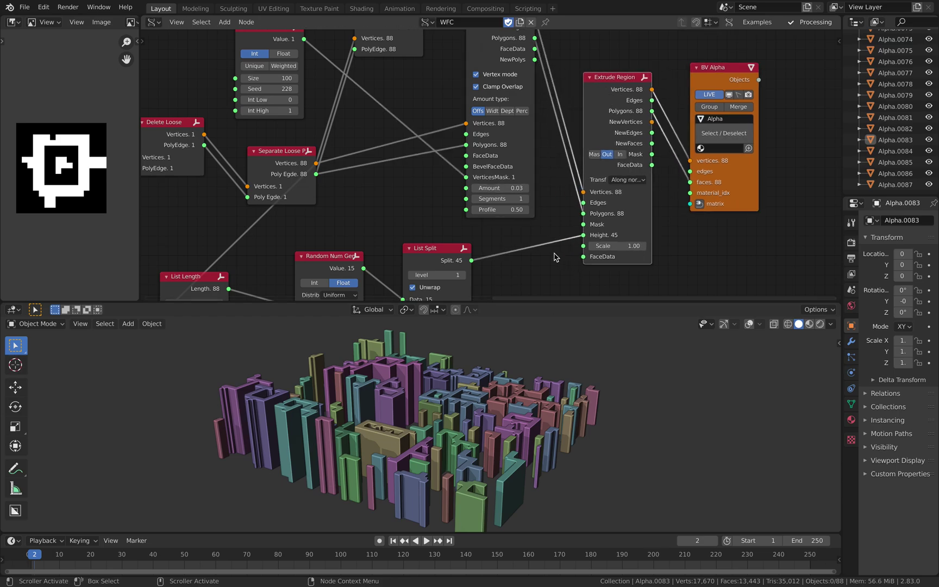
- Vary the extrusion heights by setting the seed to 395 on the Random Num Gen node that feeds List Split
middle_click_drag(514, 299, 555, 238)
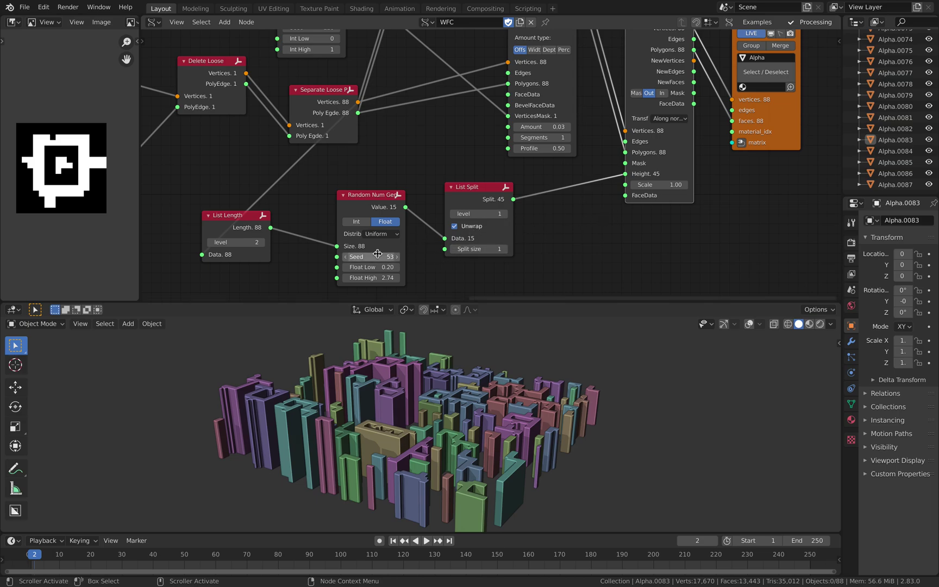
mouse_move(377, 254)
left_mouse_down()
mouse_move(500, 254)
mouse_move(393, 264)
left_mouse_up()
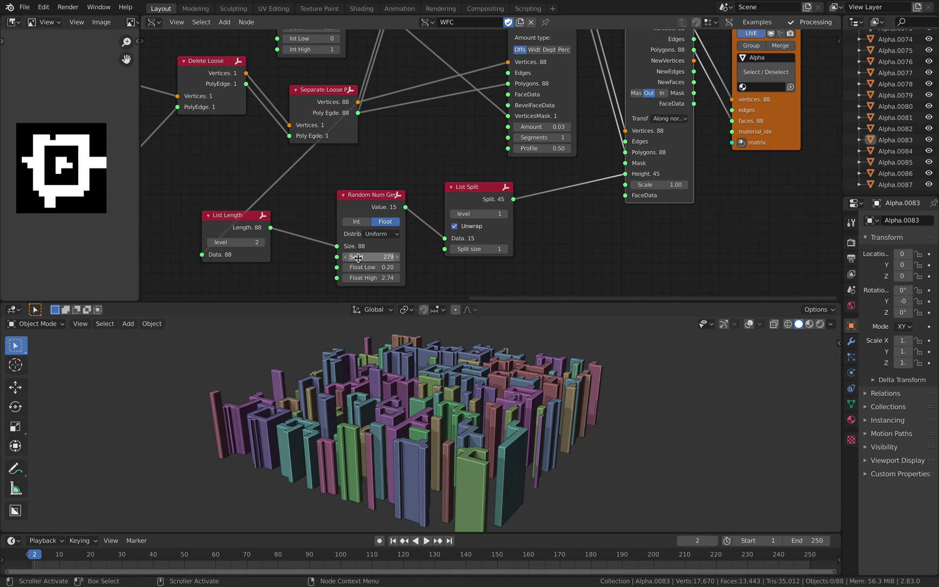
left_click_drag(371, 257, 434, 257)
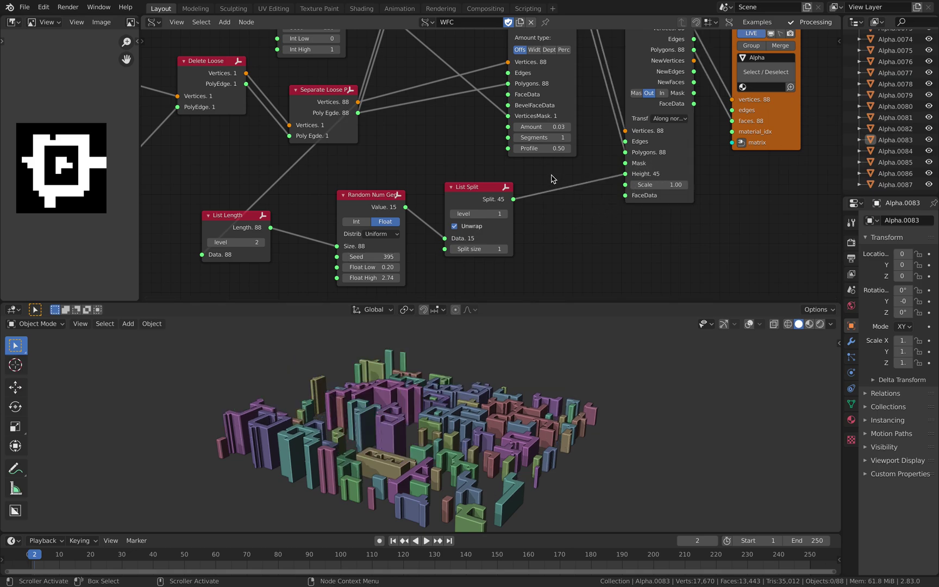
- Save the file, then add a Stethoscope MK2 node below List Split and connect the List Length output to its Data input
key("ctrl+s")
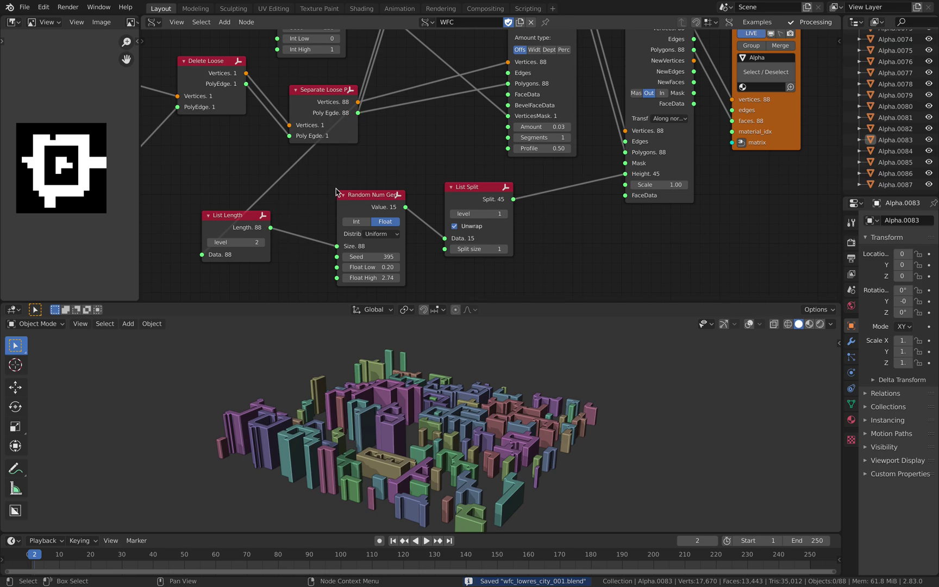
key("shift+a")
left_click(356, 167)
type("ste")
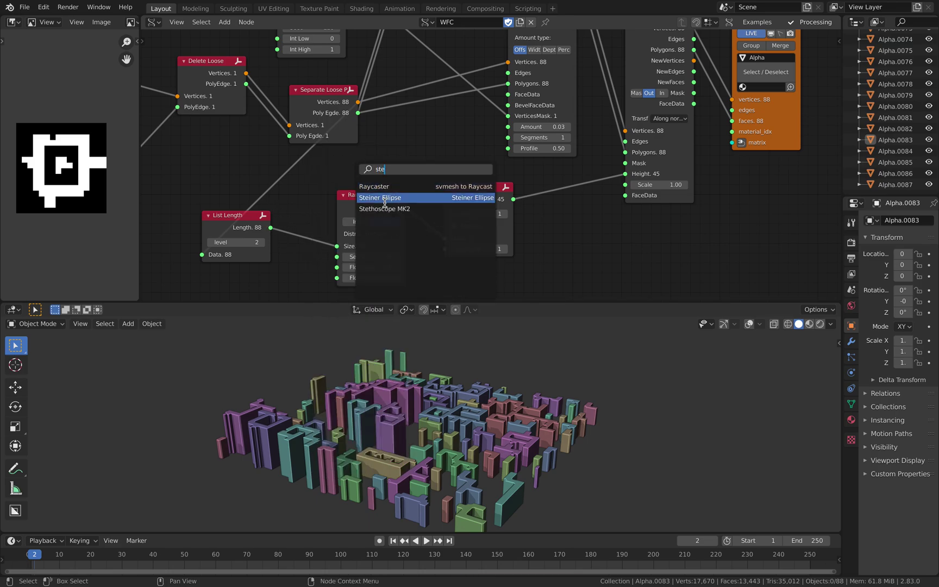
left_click(385, 209)
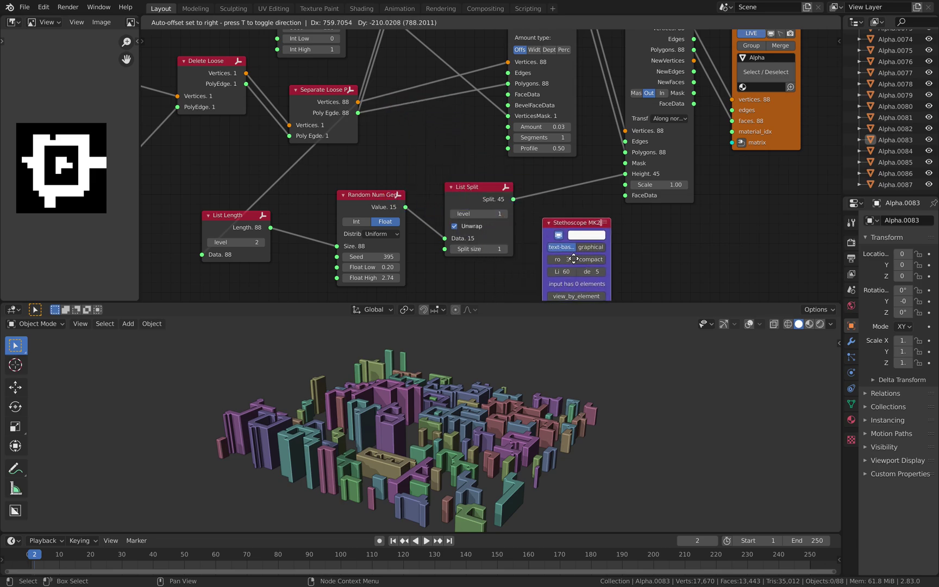
left_click(574, 259)
middle_click_drag(413, 277, 403, 230)
left_click_drag(262, 180, 537, 261)
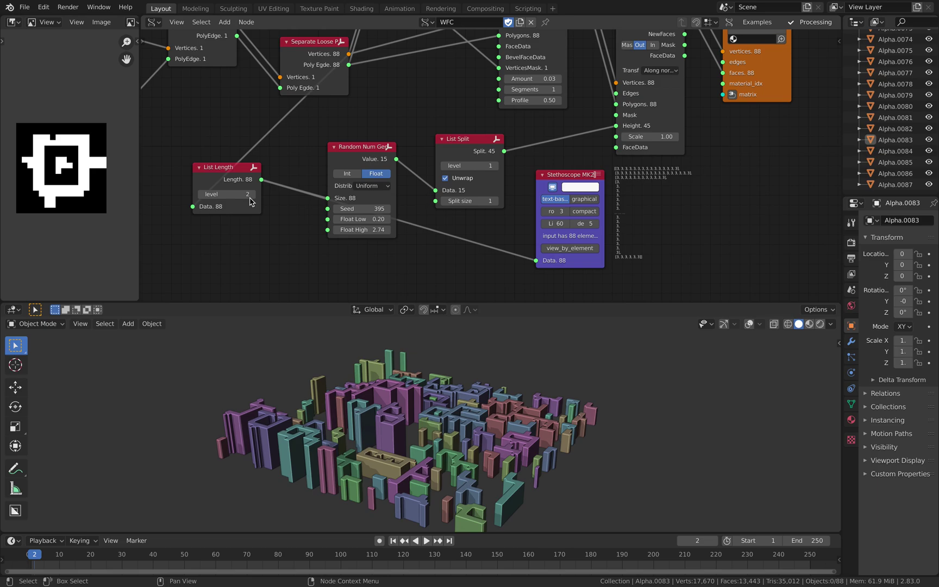
- Set the level of the List Length node feeding Random Num Gen to 0
left_click(228, 194)
type("0")
key("Return")
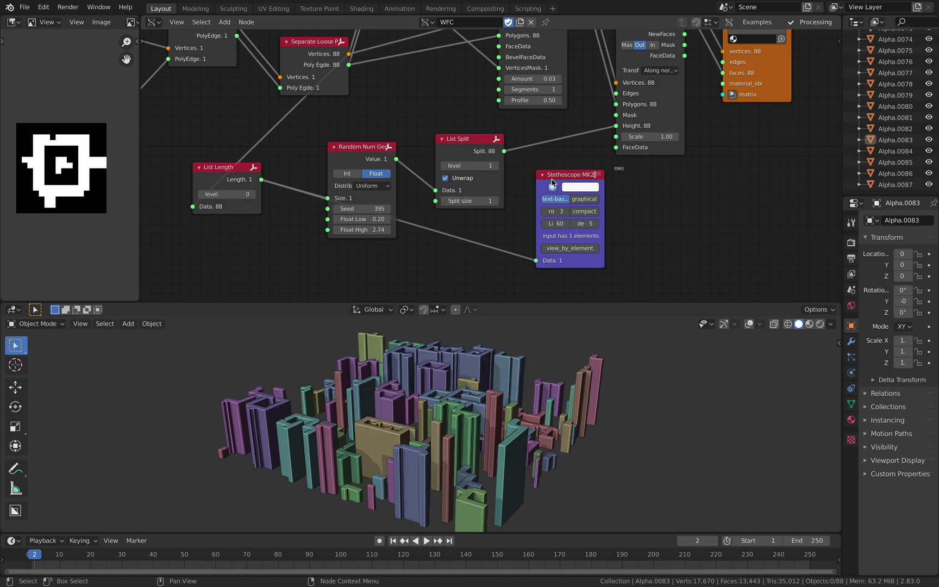
- Delete the Stethoscope MK2 node attached to List Length and save the file
left_click(552, 183)
key("x")
key("ctrl+s")
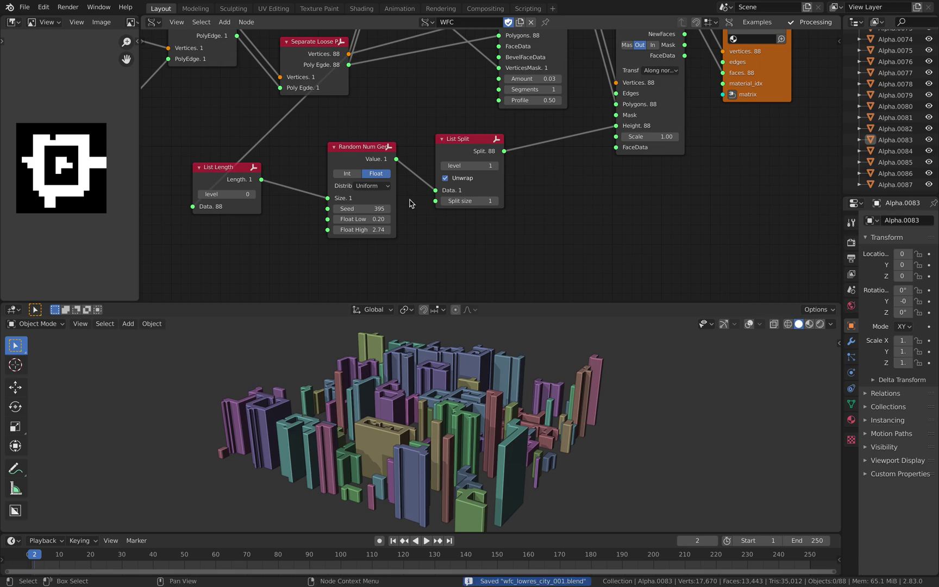
- Set the Random Num Gen seed to 745 to vary the block heights, and inspect the extruded city
left_click_drag(383, 208, 550, 209)
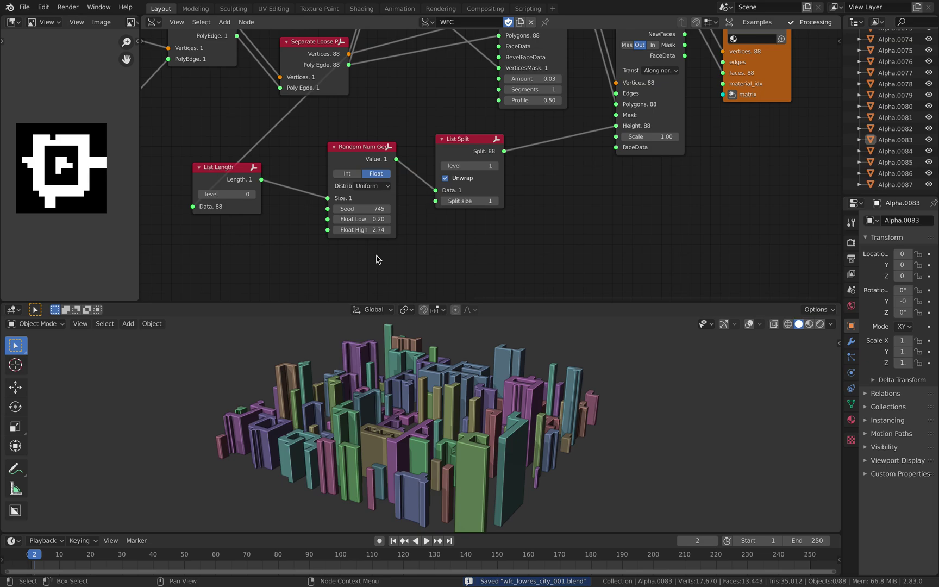
middle_click_drag(367, 366, 409, 425)
scroll(409, 425, "up", 8)
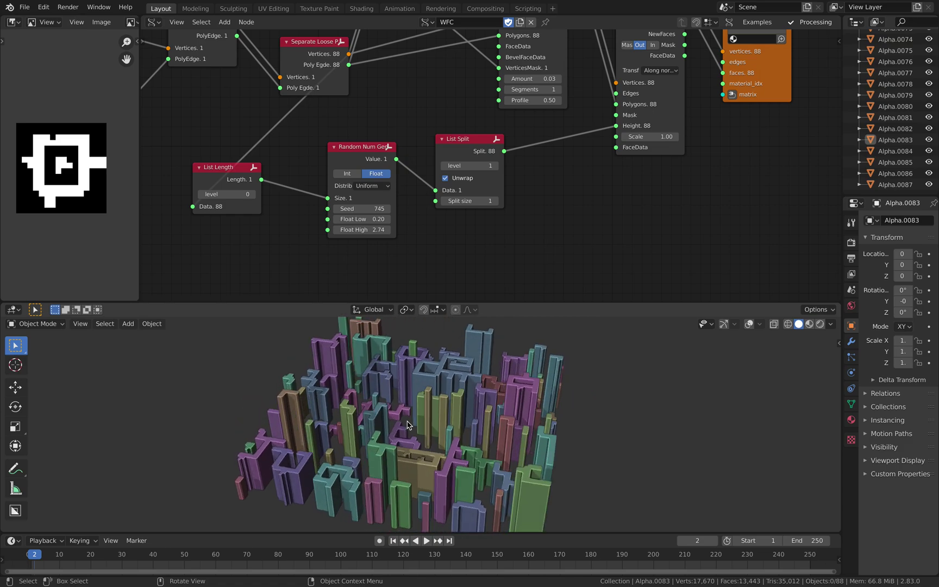
scroll(409, 426, "down", 6)
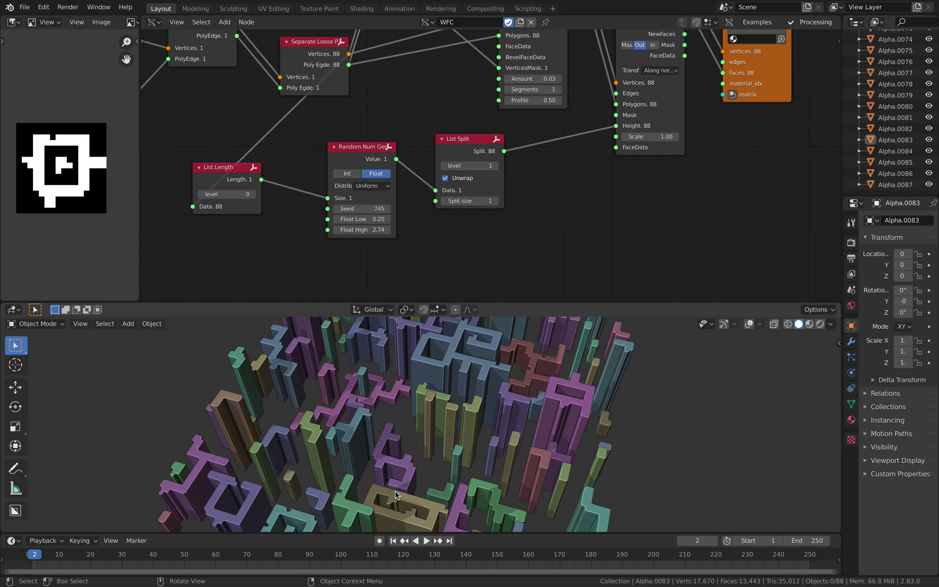
scroll(396, 494, "down", 5)
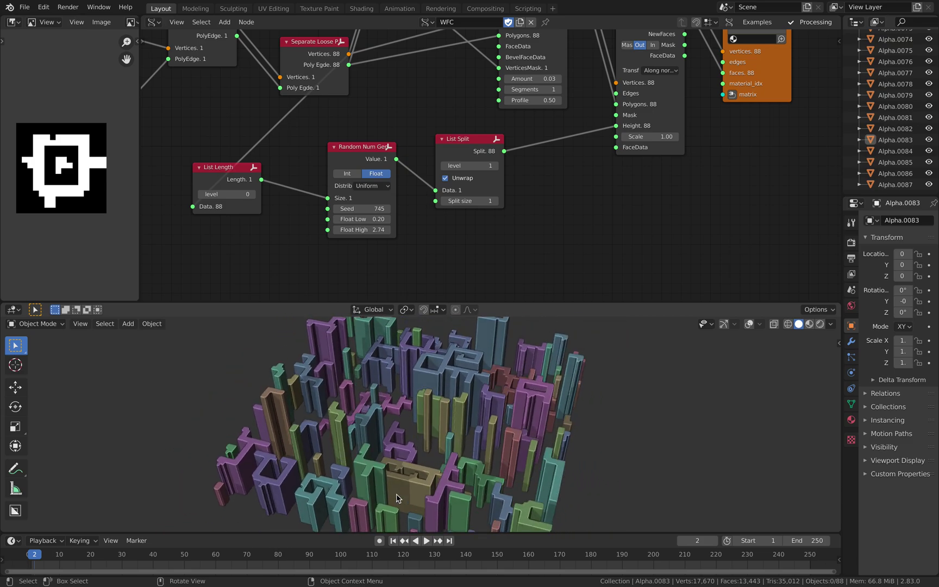
middle_click_drag(397, 498, 458, 454)
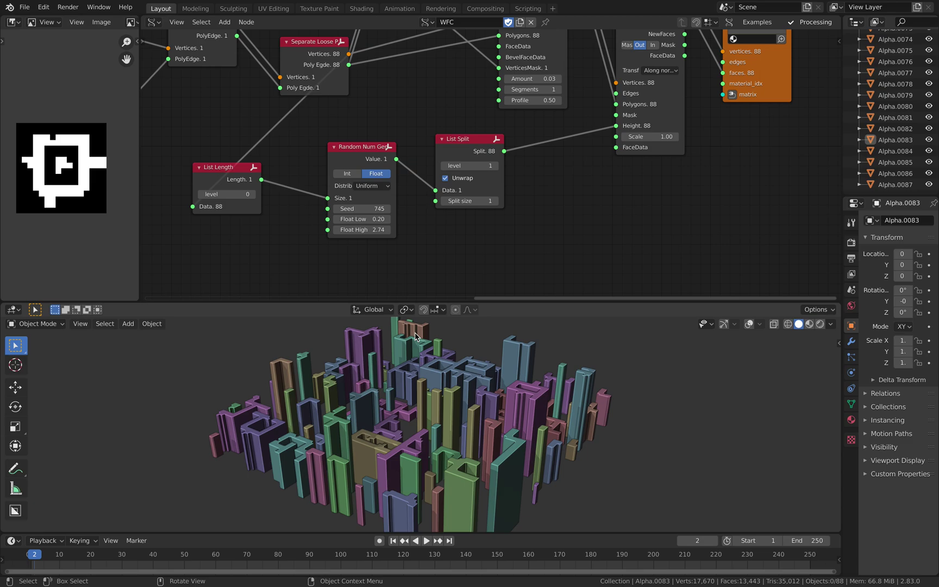
- Set the pattern_size of the WFC Texture node to 2 and inspect the regenerated blocks
middle_click_drag(426, 242, 368, 221)
scroll(368, 217, "left", 5)
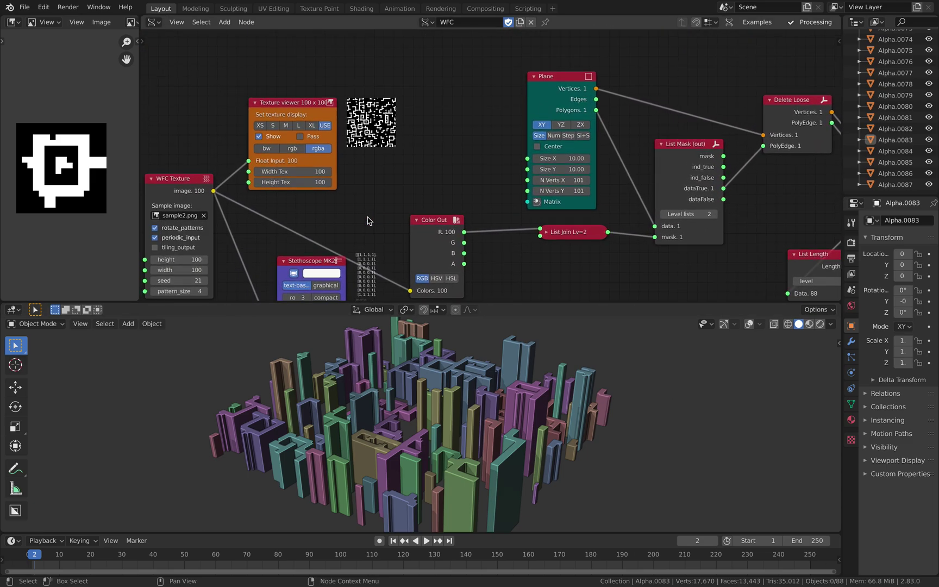
scroll(360, 162, "left", 5)
scroll(360, 163, "up", 1)
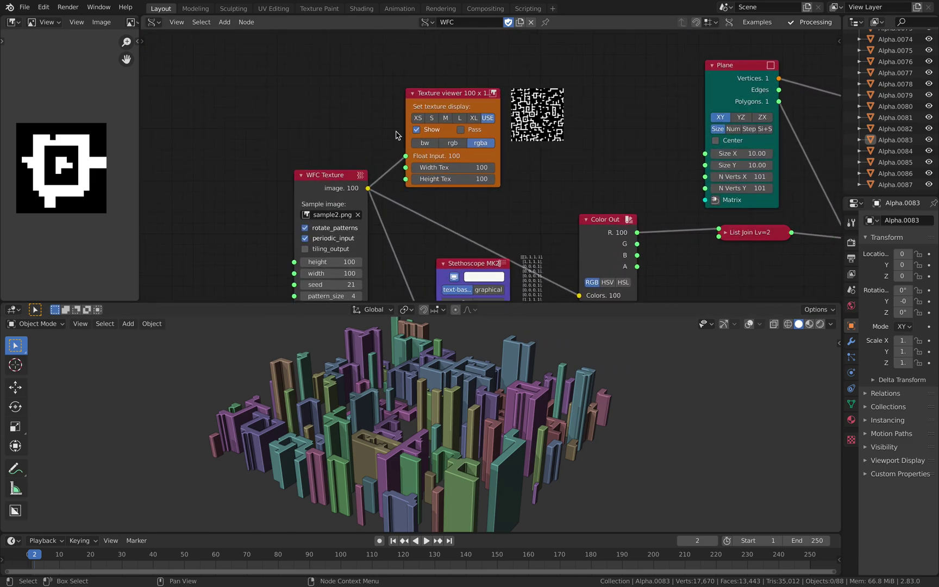
scroll(438, 118, "down", 3)
scroll(437, 117, "up", 2)
scroll(335, 268, "down", 2)
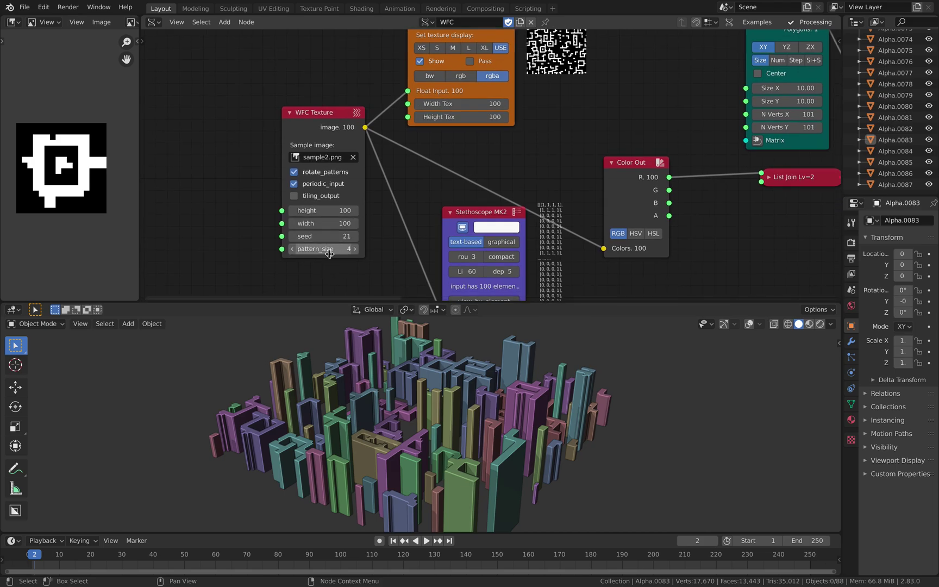
left_click(332, 251)
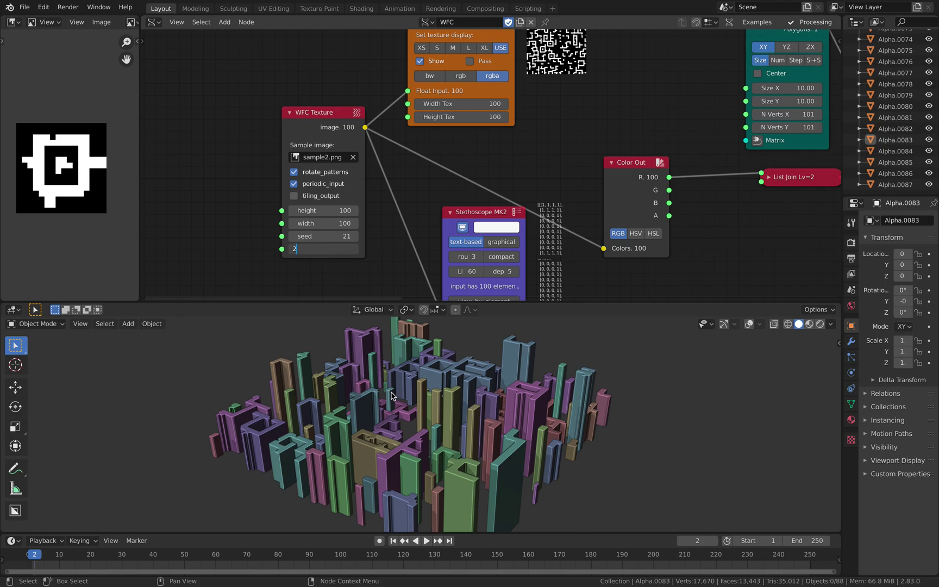
key("Return")
middle_click_drag(360, 415, 366, 450)
- Generate other texture layouts by raising the WFC Texture seed to 23, and save the file
middle_click_drag(386, 198, 363, 224)
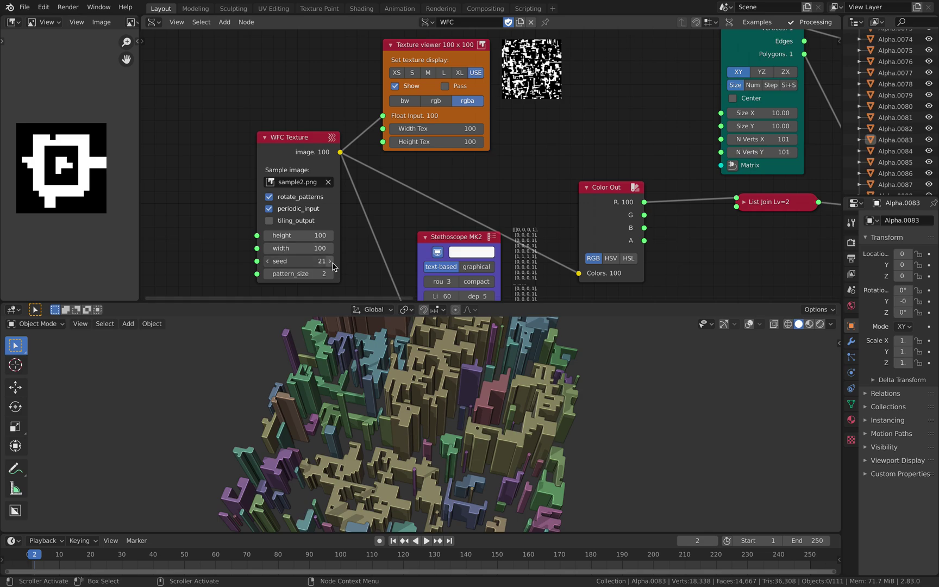
left_click(332, 262)
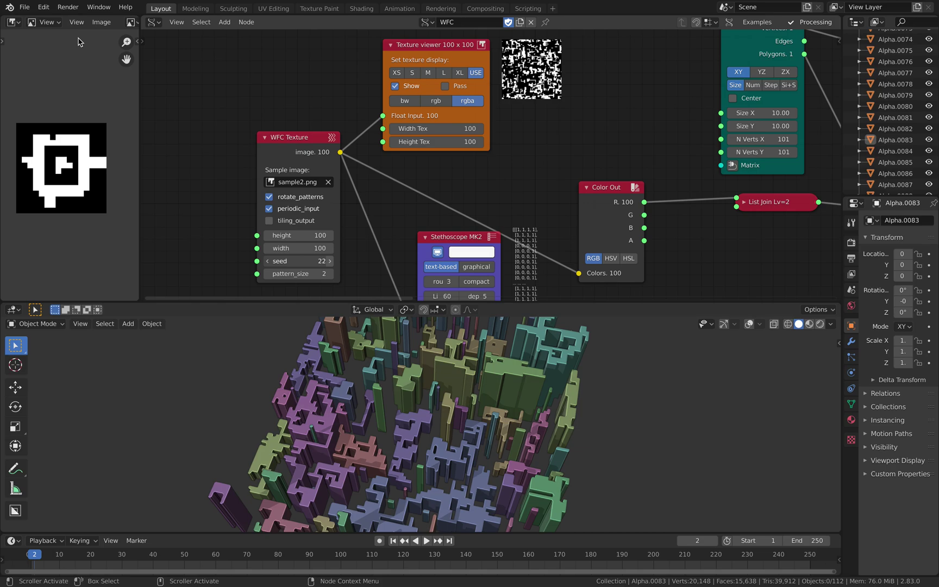
left_click(26, 8)
left_click(41, 83)
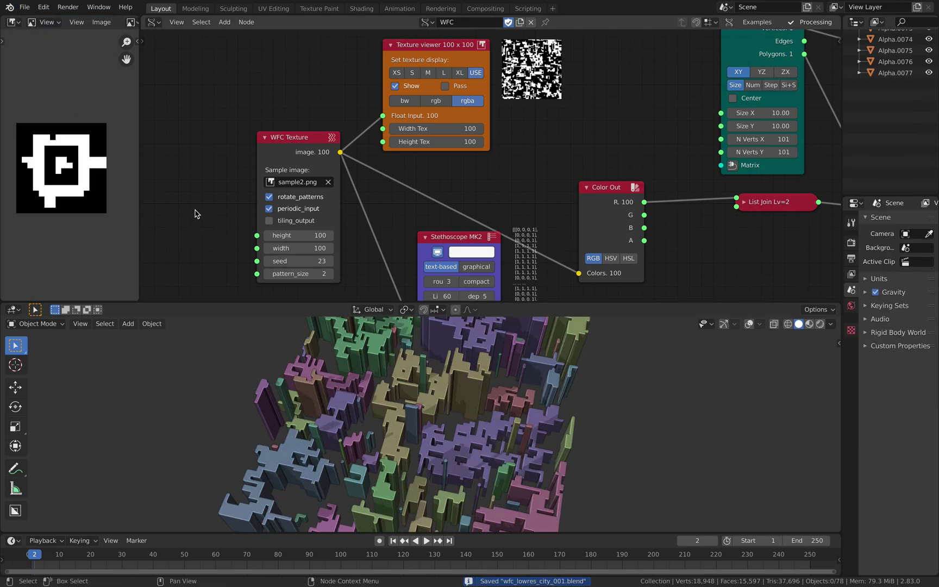
- Set the pattern_size of the WFC Texture node to 3 and save the file
middle_click_drag(247, 261, 239, 231)
left_click(288, 244)
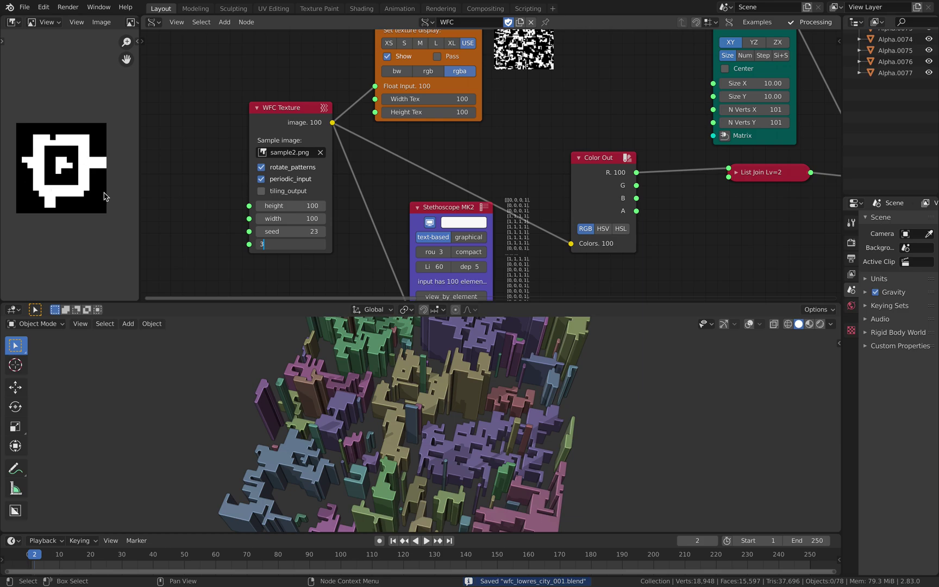
key("Return")
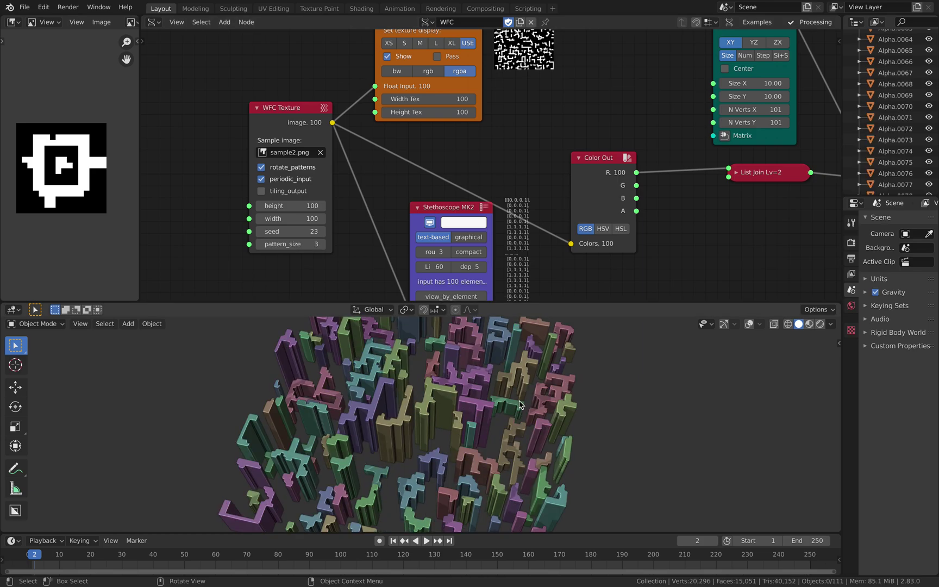
mouse_move(482, 395)
middle_mouse_down()
mouse_move(482, 438)
mouse_move(477, 409)
middle_mouse_up()
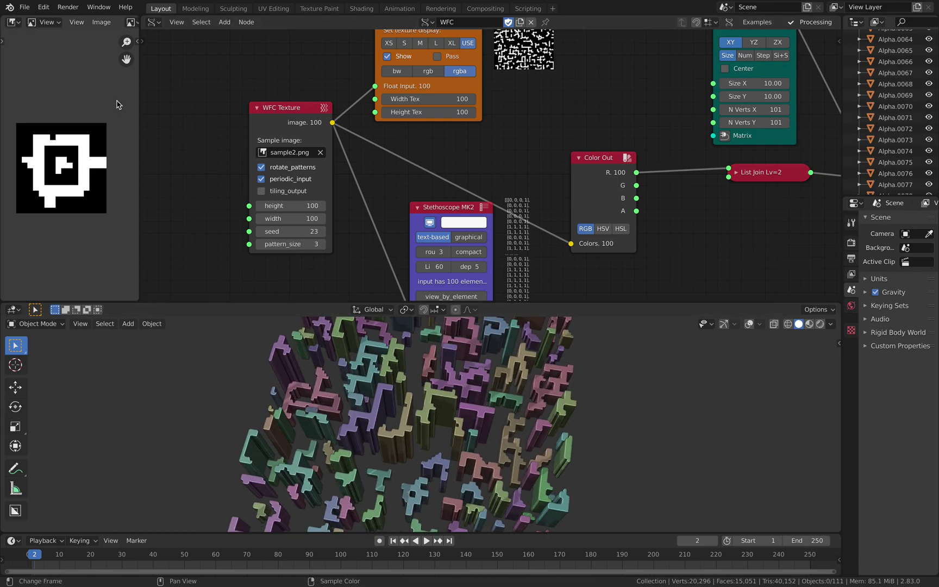
left_click(24, 7)
left_click(43, 80)
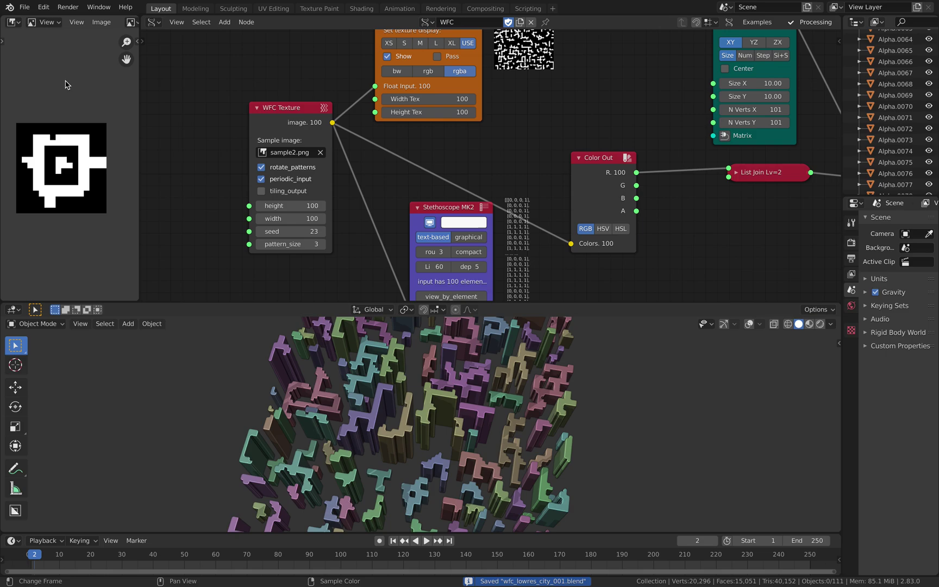
middle_click_drag(227, 169, 220, 151)
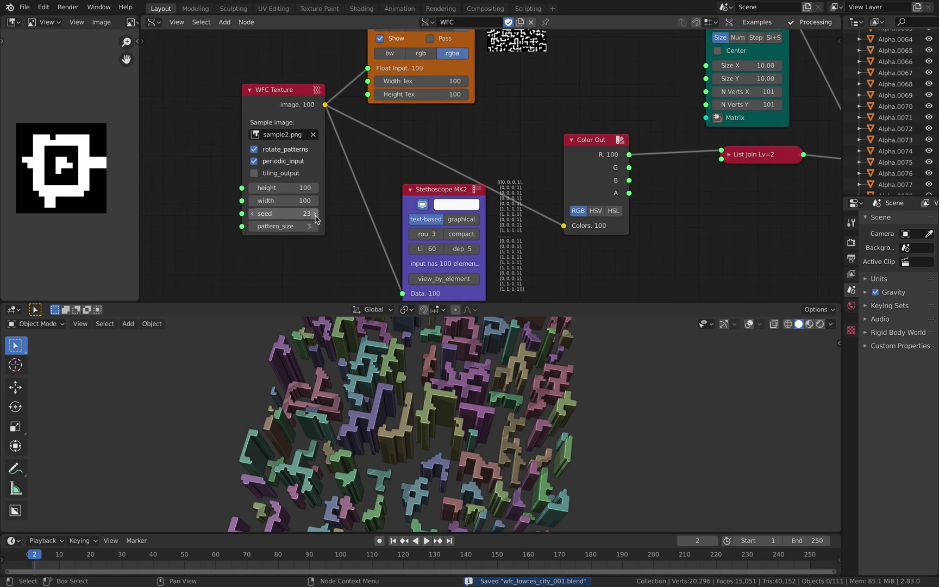